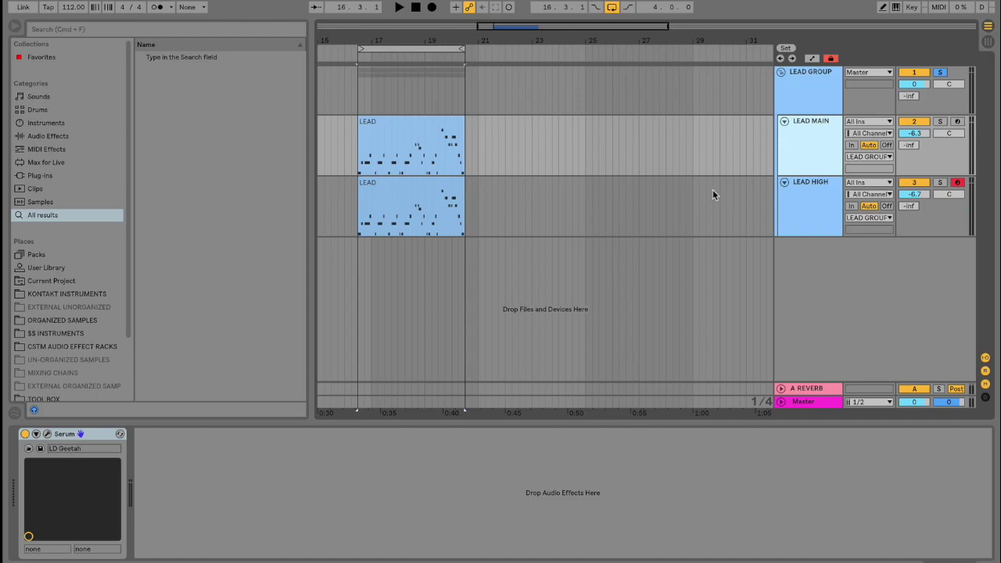
Solo the LEAD MAIN track and listen to its looped clip on its own
click(940, 121)
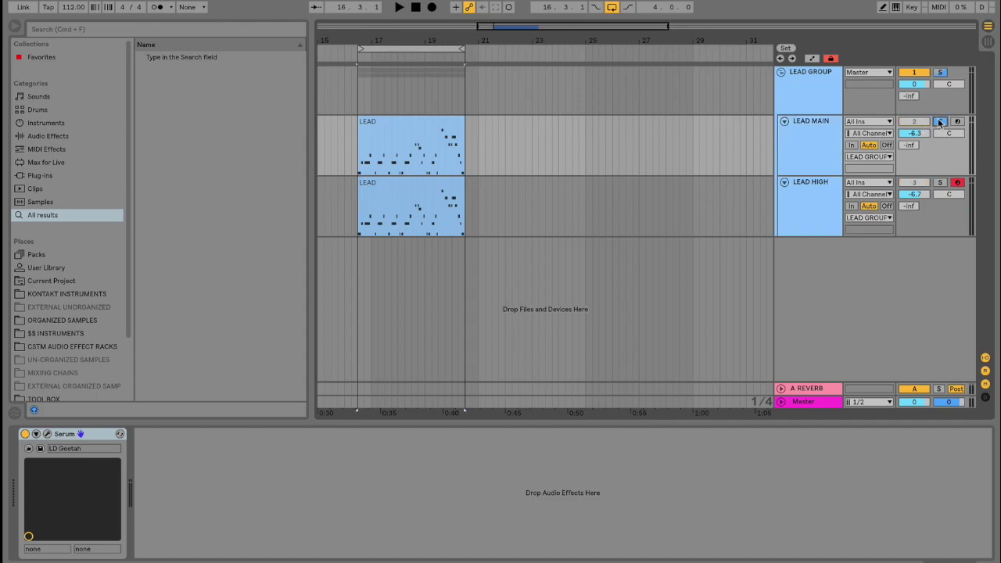
key(space)
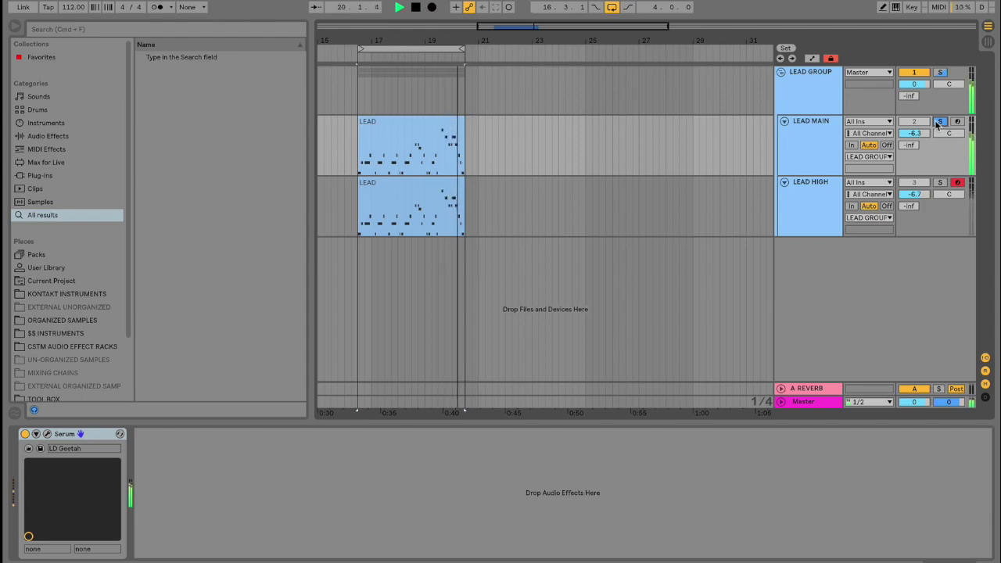
key(space)
Solo the LEAD HIGH track in place of LEAD MAIN and listen to its looped clip
click(939, 123)
click(941, 184)
click(941, 184)
key(space)
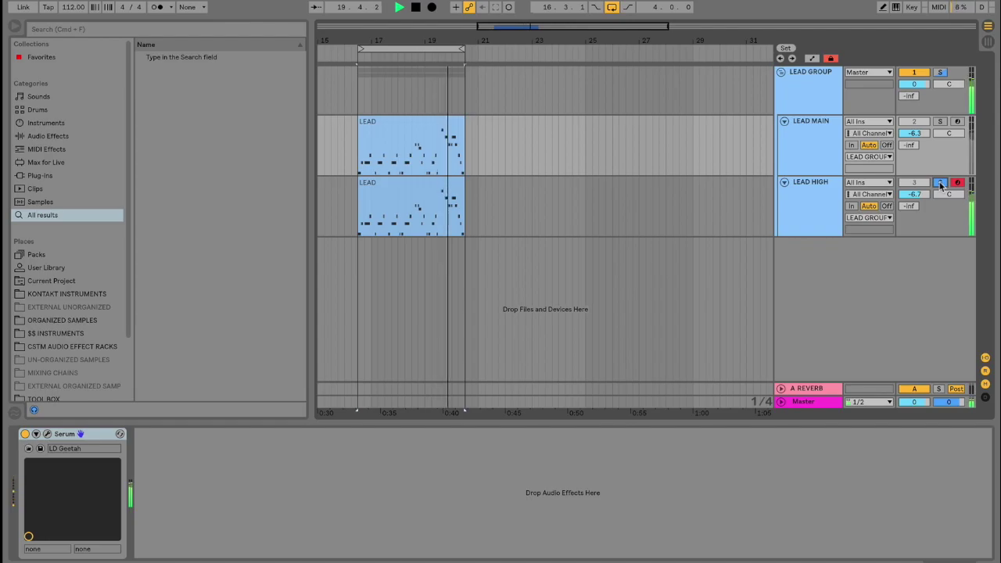
key(space)
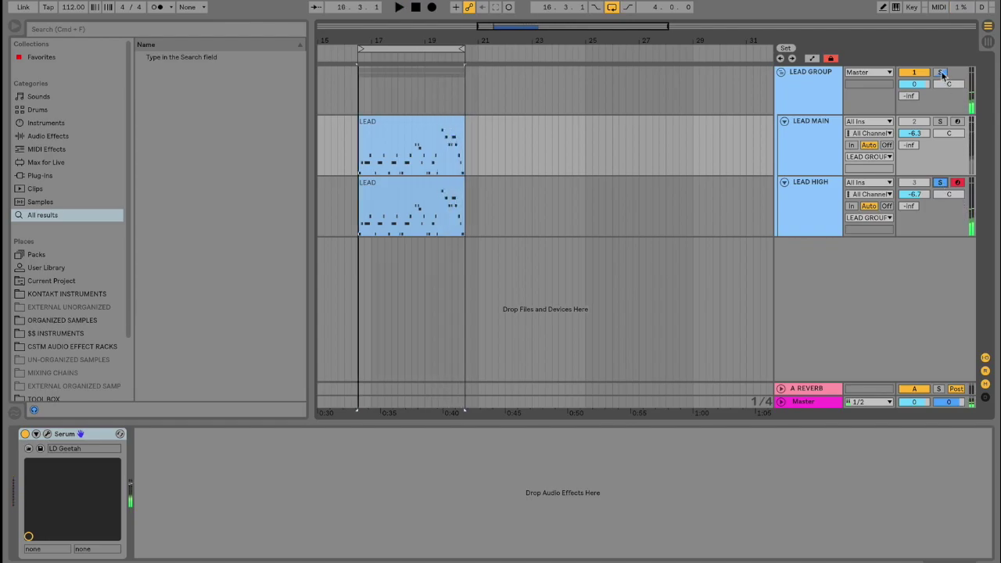
Solo the whole LEAD GROUP and listen to both lead layers together
click(943, 72)
key(space)
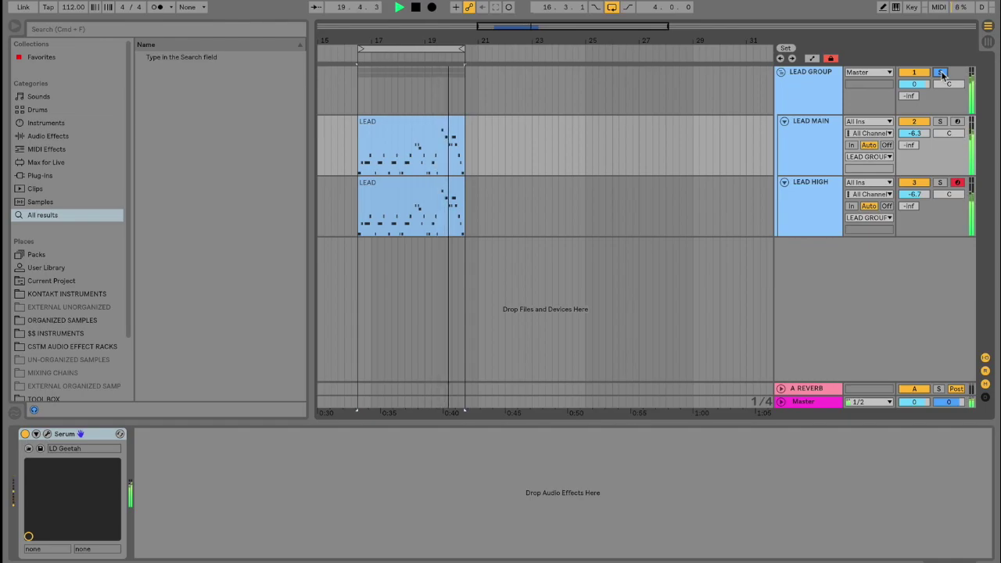
key(space)
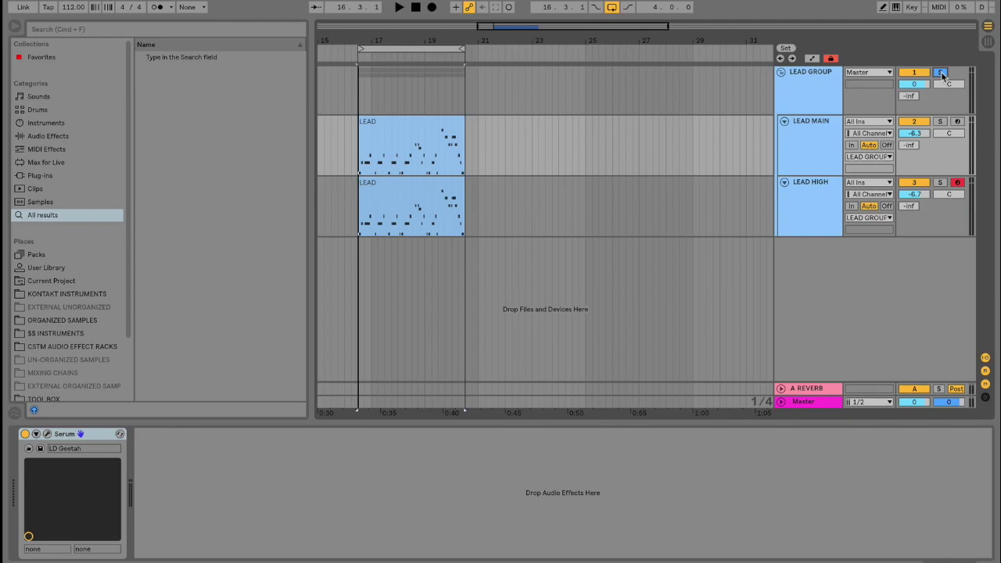
Add EQ Eight to both lead tracks, with the low cut at 133 Hz on LEAD MAIN and 469 Hz on LEAD HIGH
key(super+f)
text(EQ)
drag(174, 58, 432, 147)
drag(150, 467, 151, 446)
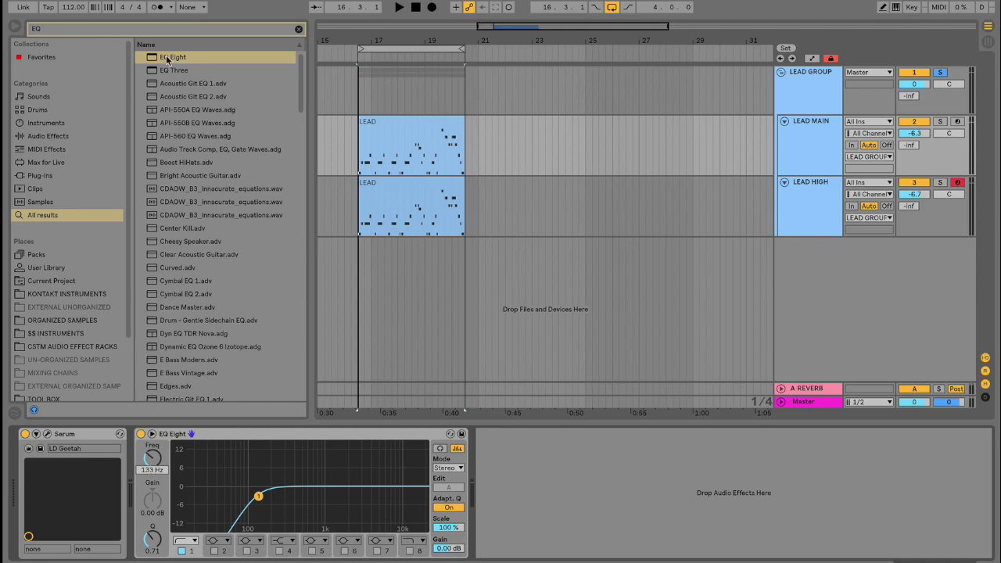
click(422, 211)
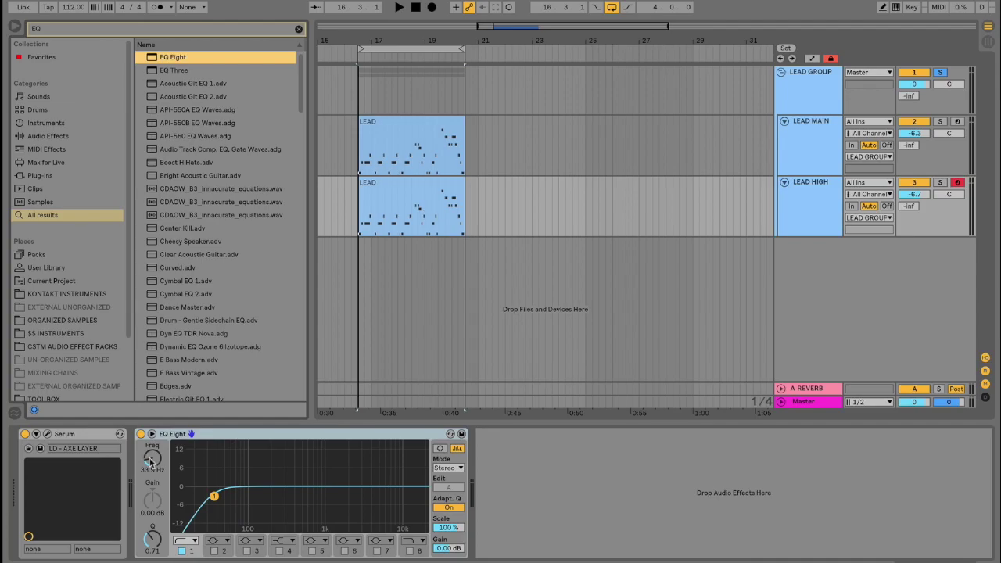
drag(153, 460, 154, 435)
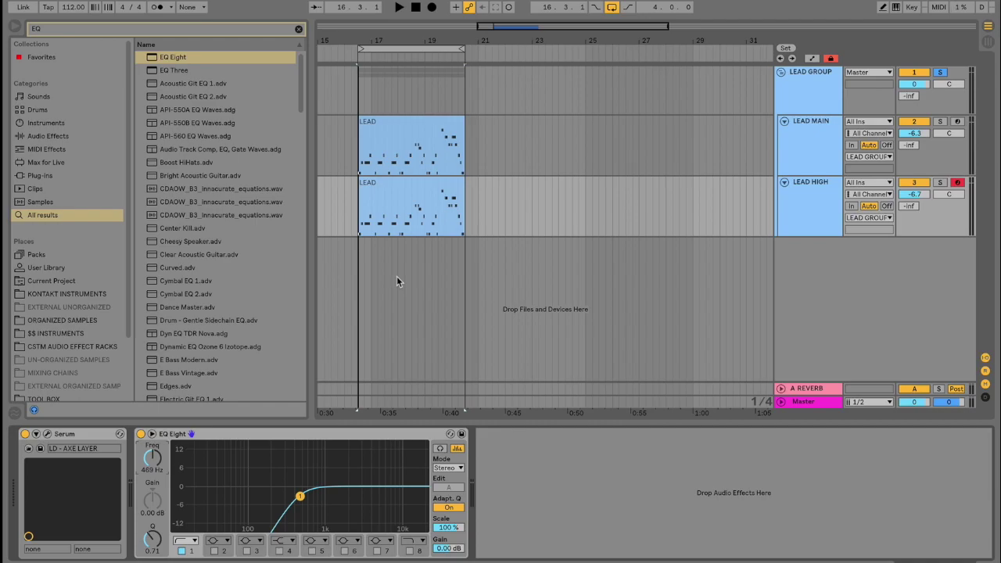
Add a Utility after EQ Eight on LEAD MAIN and narrow its stereo width
key(ctrl+f)
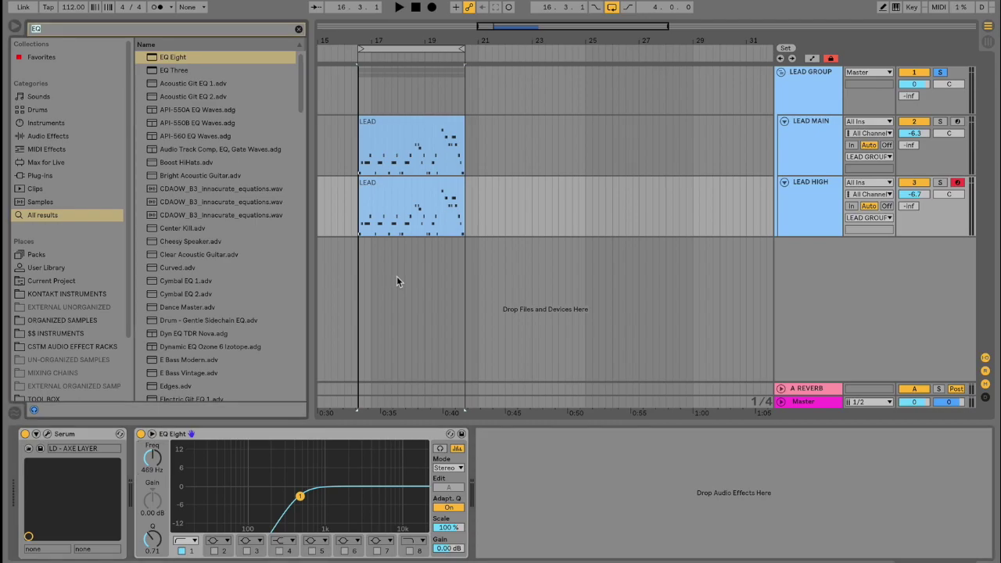
key(BackSpace)
text(UTi)
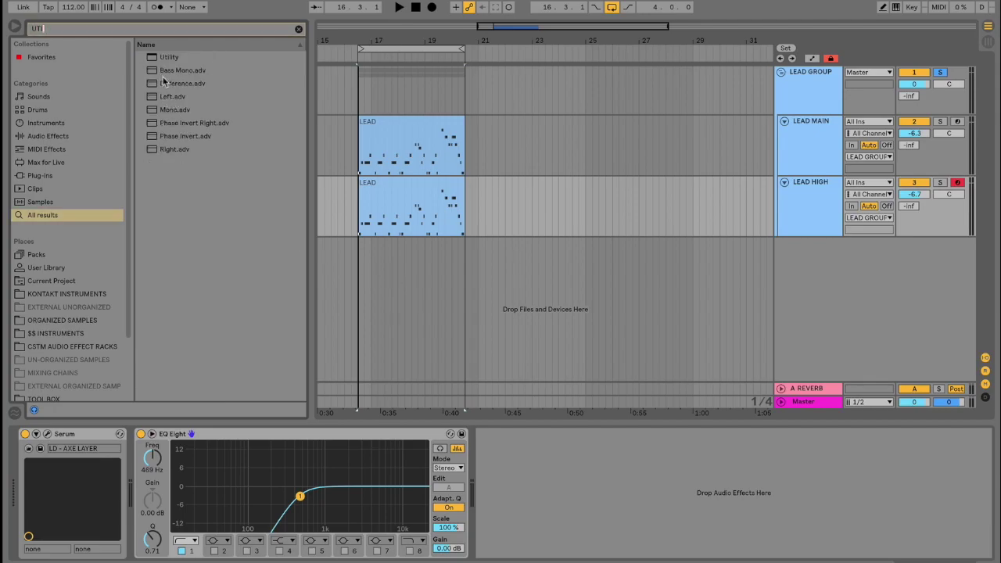
drag(168, 58, 405, 143)
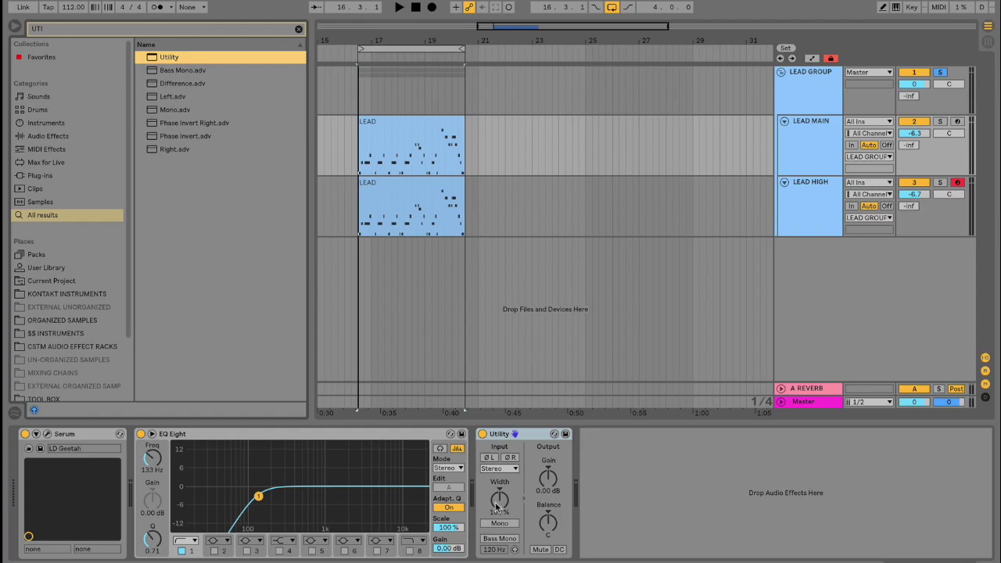
drag(495, 504, 495, 511)
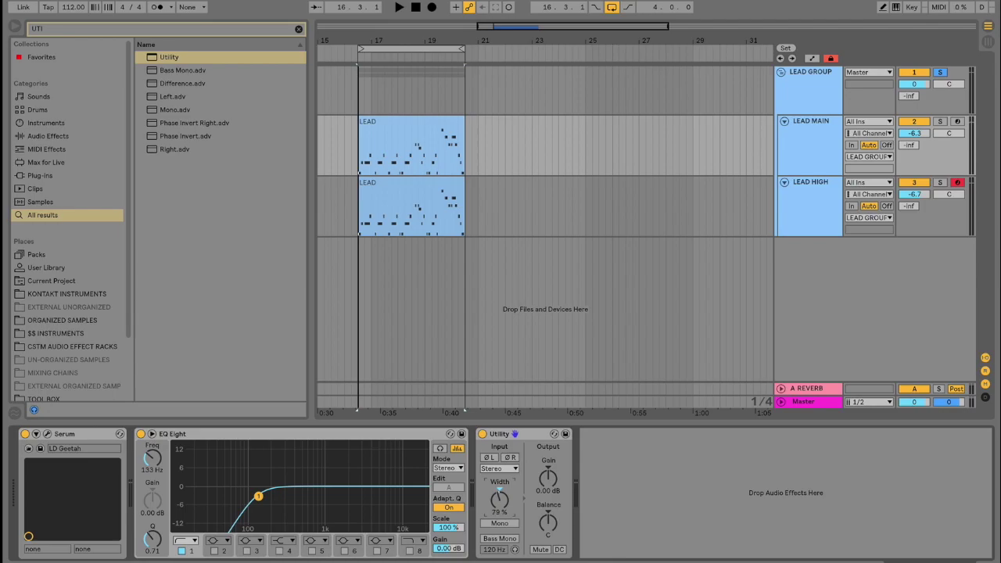
drag(497, 509, 498, 505)
Add a Utility to LEAD HIGH, widen it to 125% and play the loop to hear the result
drag(164, 59, 412, 201)
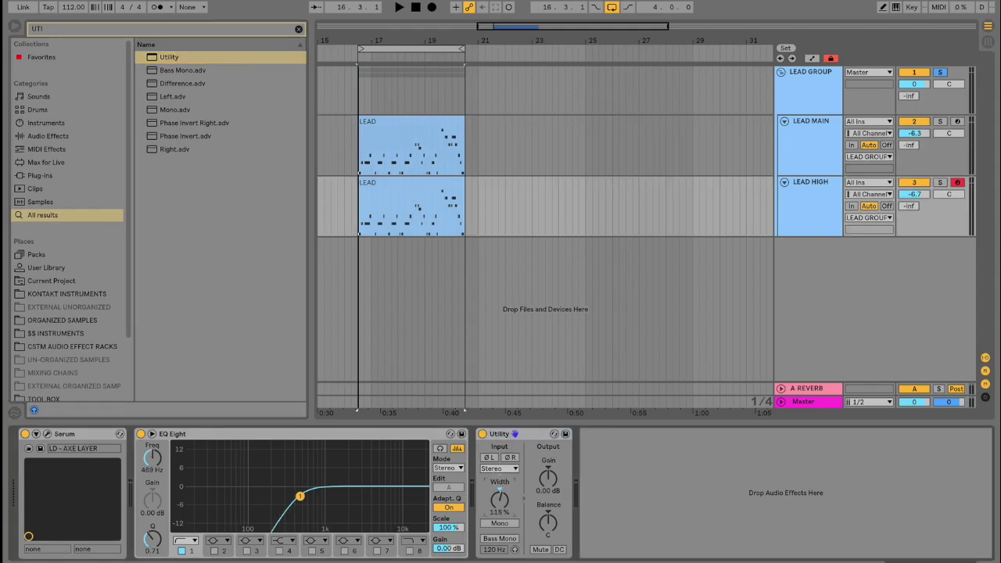
drag(505, 507, 505, 505)
key(space)
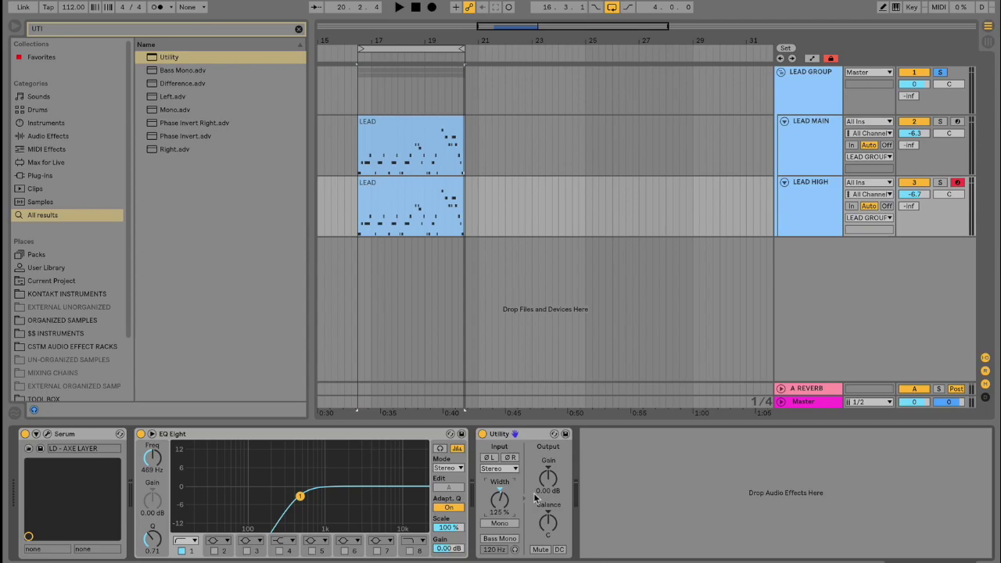
Add EQ Eight to the LEAD GROUP track
click(825, 99)
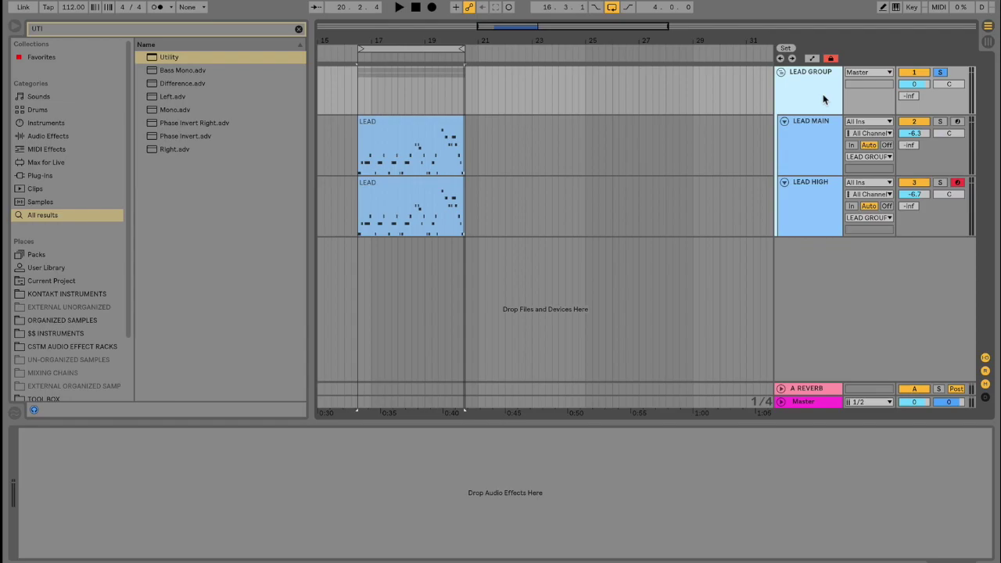
key(ctrl+f)
text(EQ)
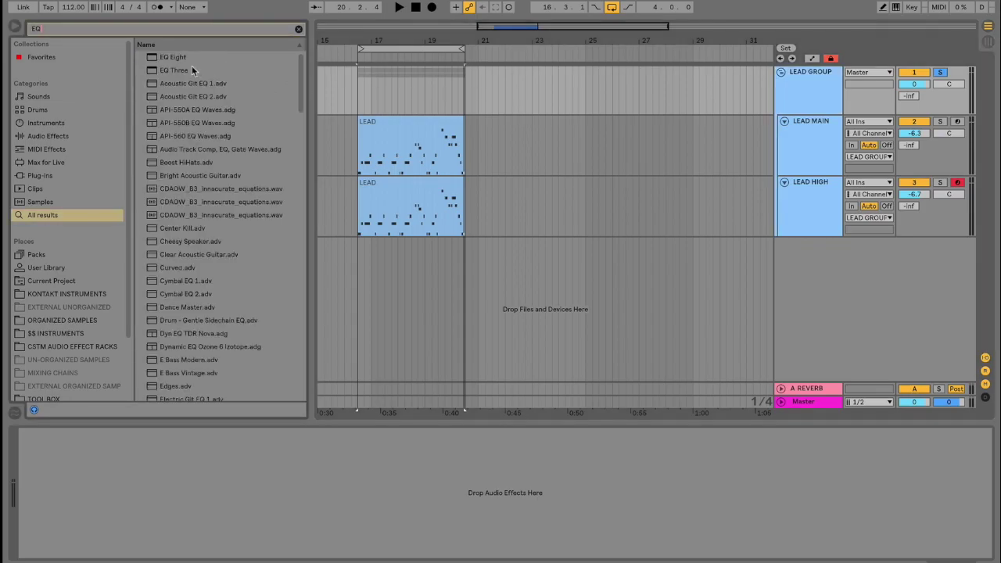
key(Down)
key(Return)
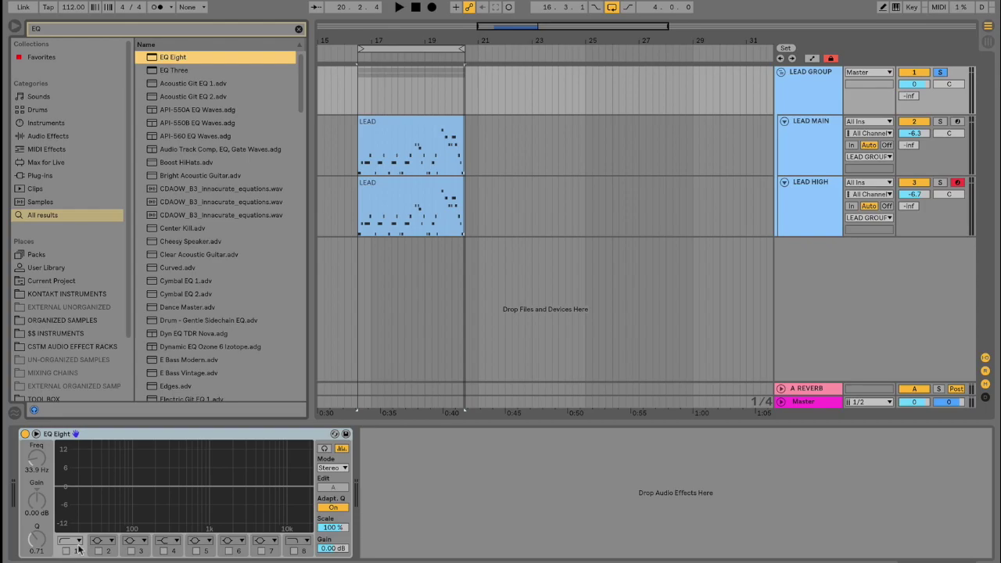
Enable the group EQ's band 4 high shelf, switch to L/R mode and boost the left channel 1.12 dB at 2.79 kHz
click(164, 552)
click(338, 469)
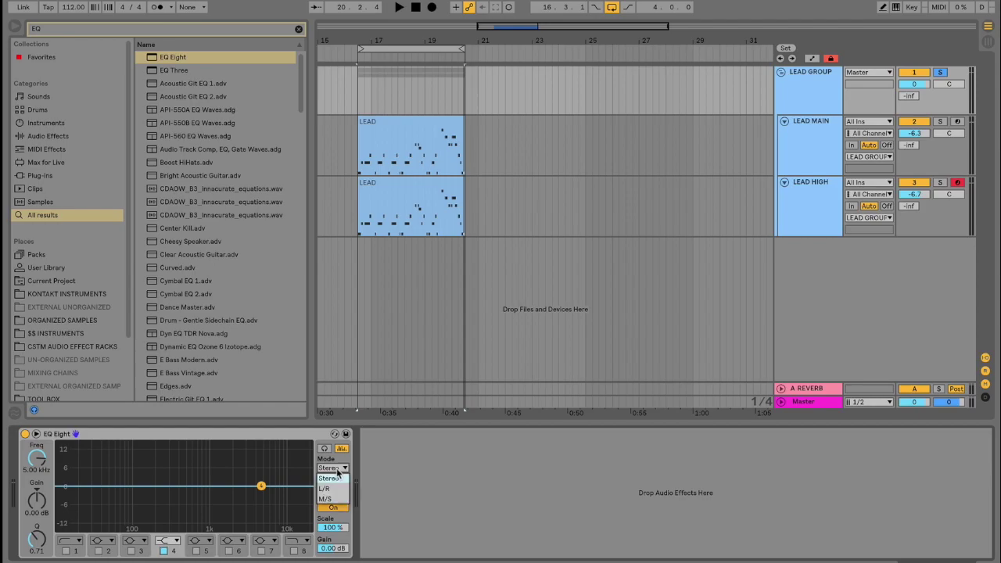
click(332, 489)
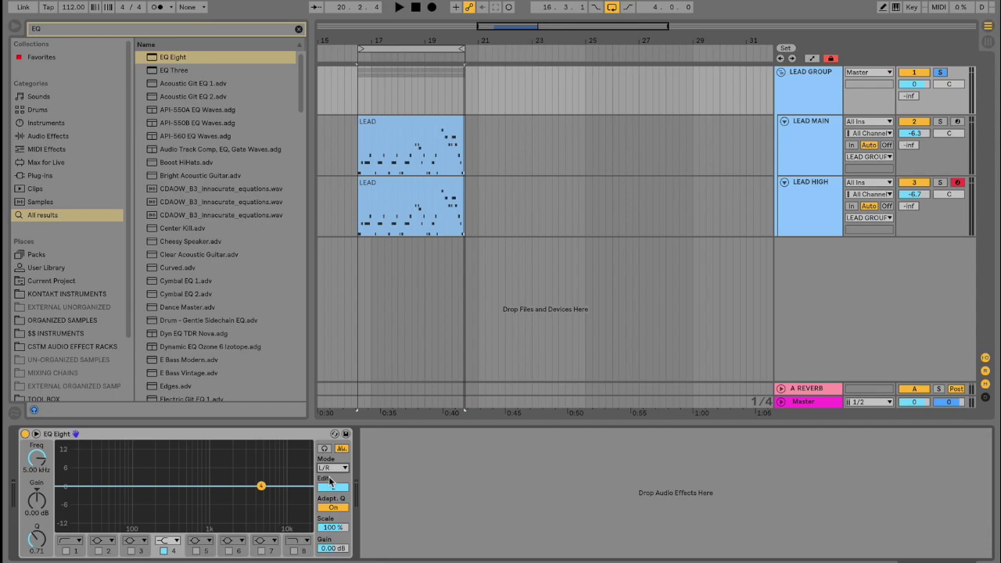
drag(262, 487, 241, 483)
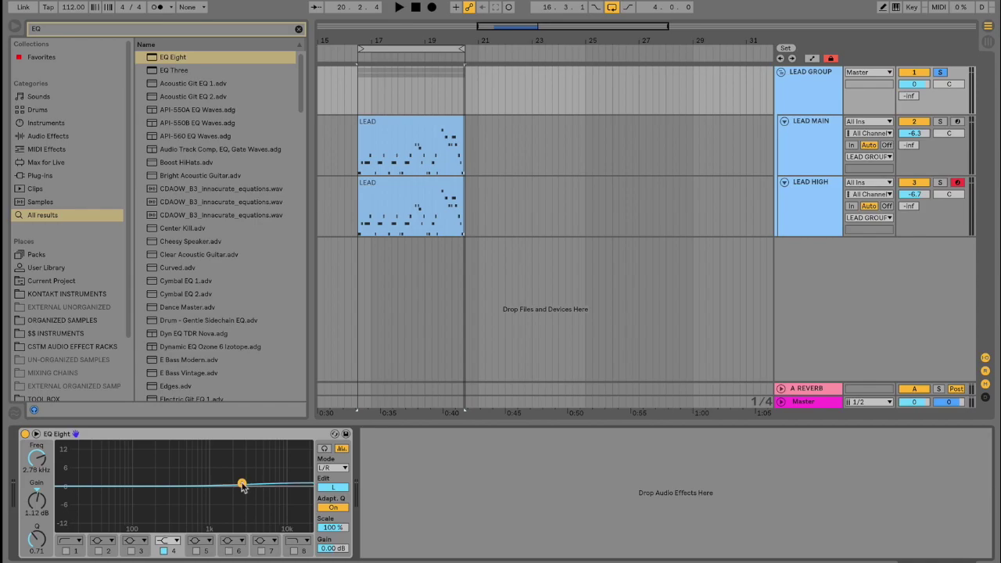
For the right channel, leave only the band 7 high shelf enabled and cut it to -1.12 dB at 1.41 kHz
click(333, 486)
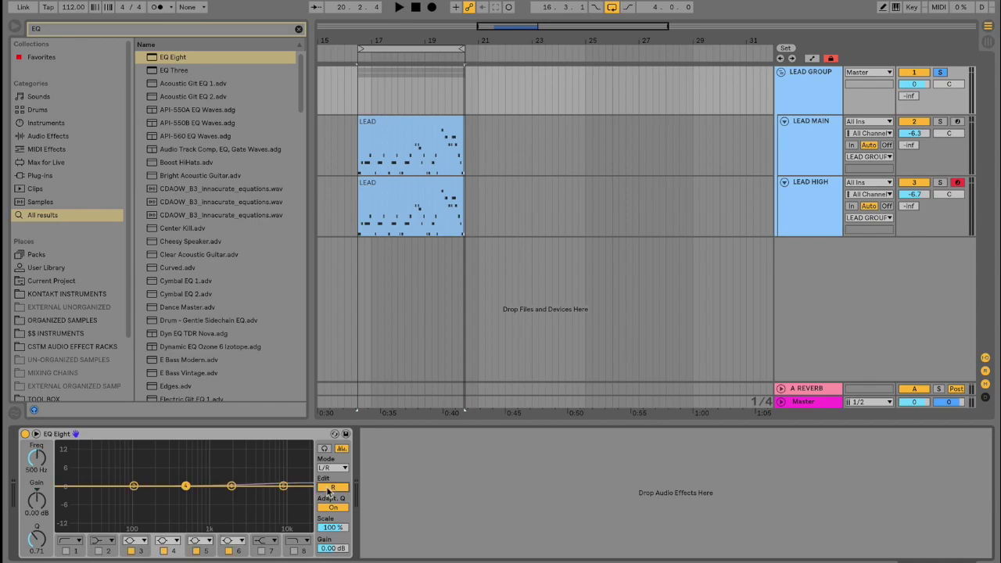
click(228, 552)
click(195, 551)
click(130, 552)
click(261, 552)
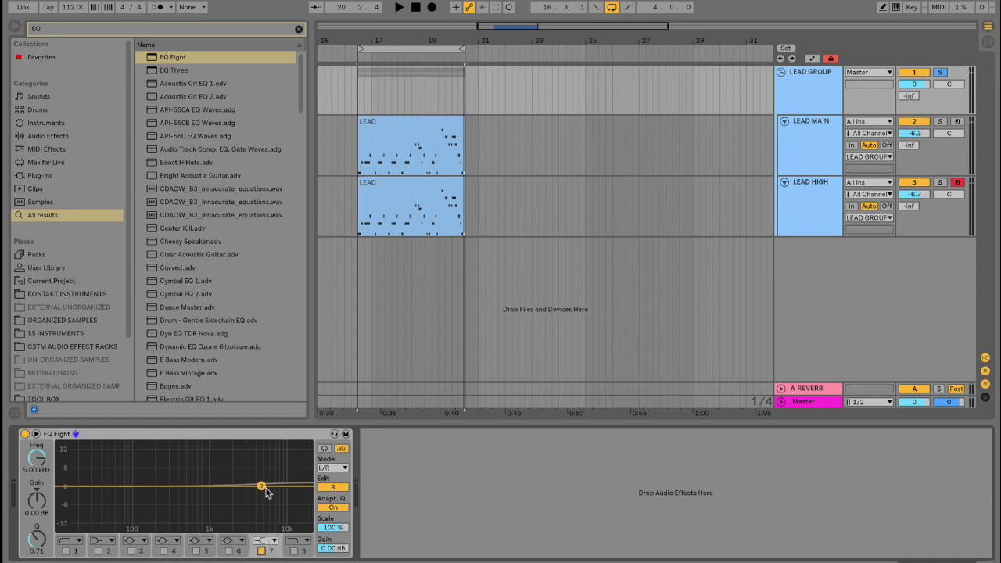
drag(262, 486, 221, 490)
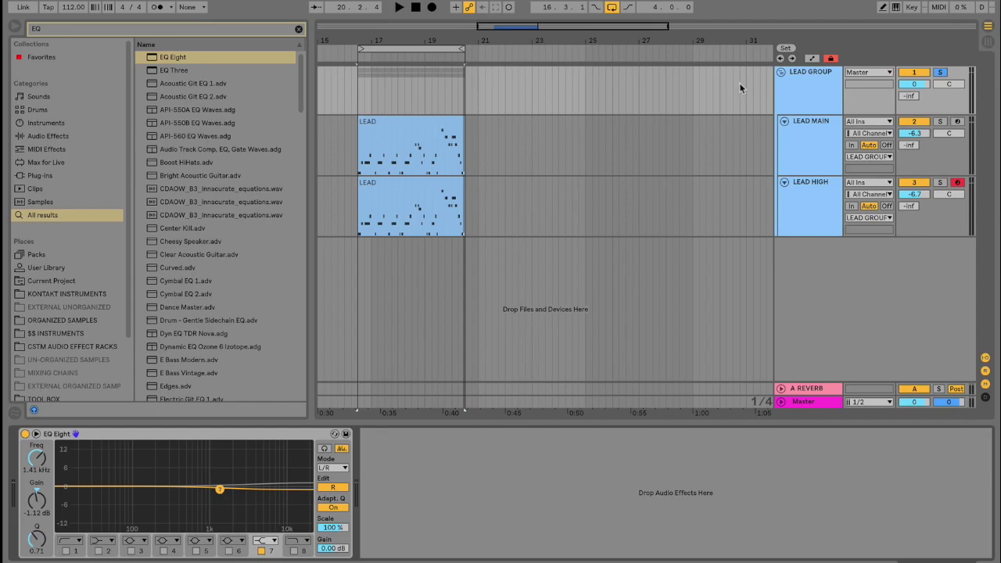
Play the loop with the group's EQ Eight on and bypassed to compare, leaving the EQ enabled
key(space)
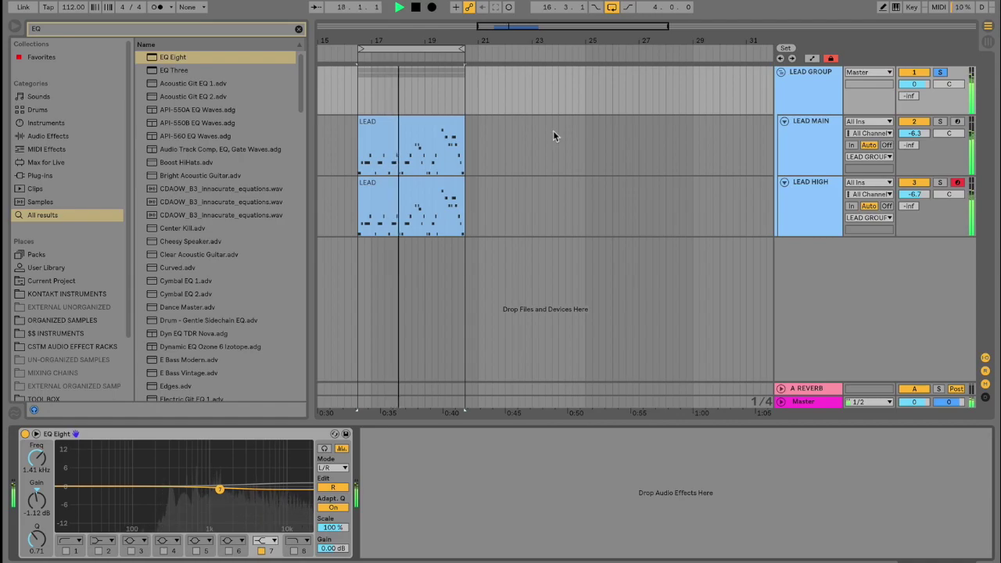
key(space)
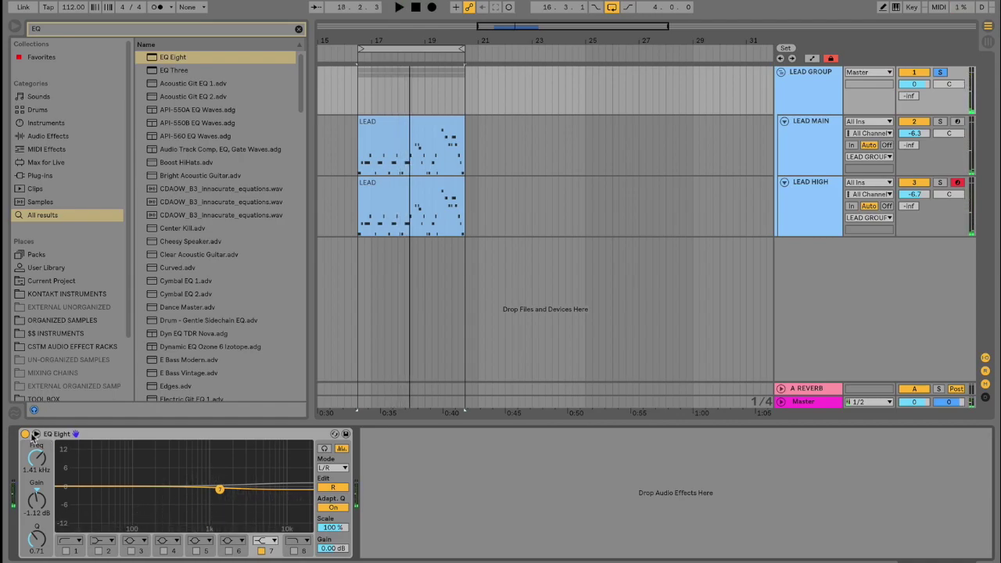
click(24, 434)
key(space)
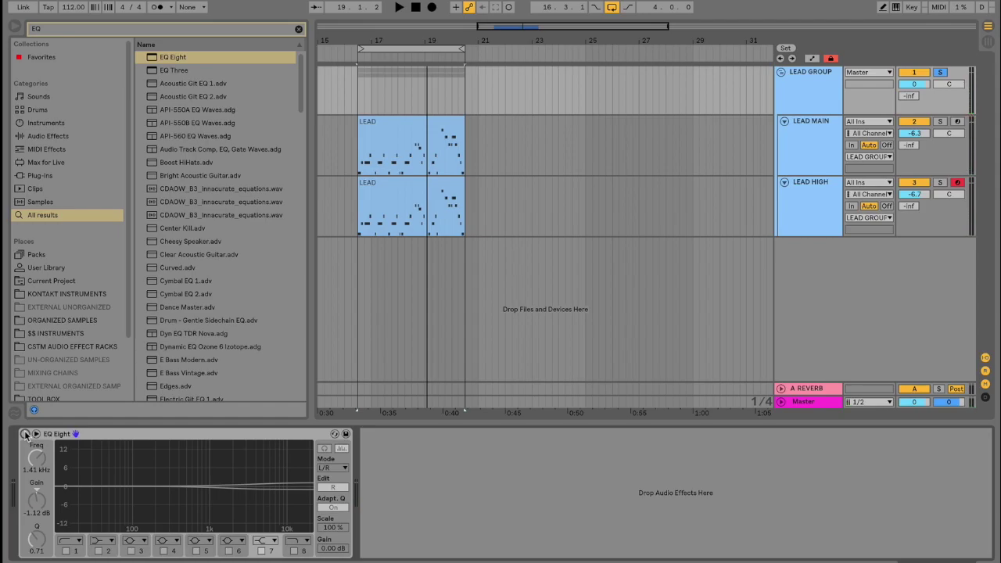
click(25, 434)
Add Reverb after the group's EQ Eight with Dry/Wet at 35% and Decay Time at 3.16 s
key(ctrl+f)
text(REVER)
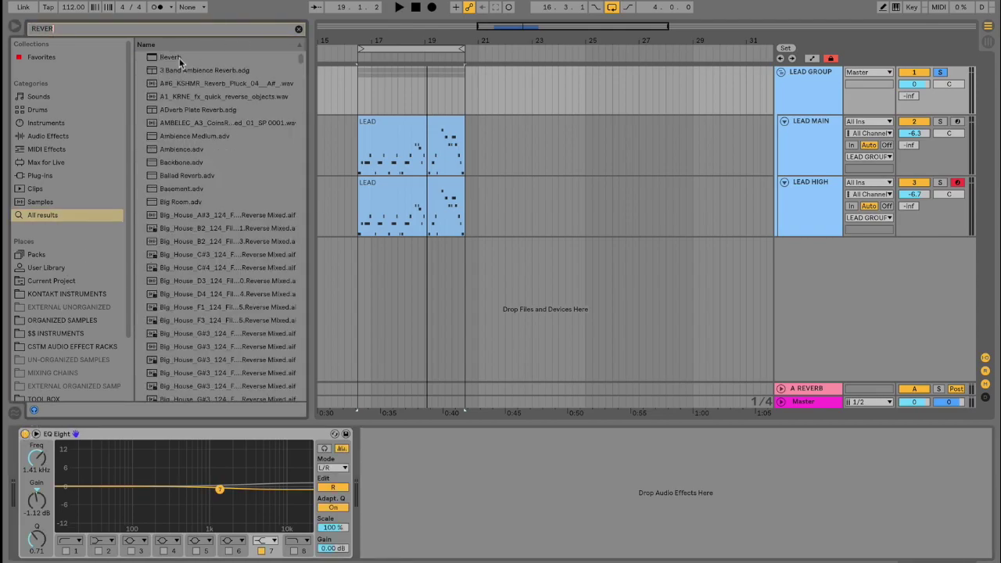
double_click(171, 58)
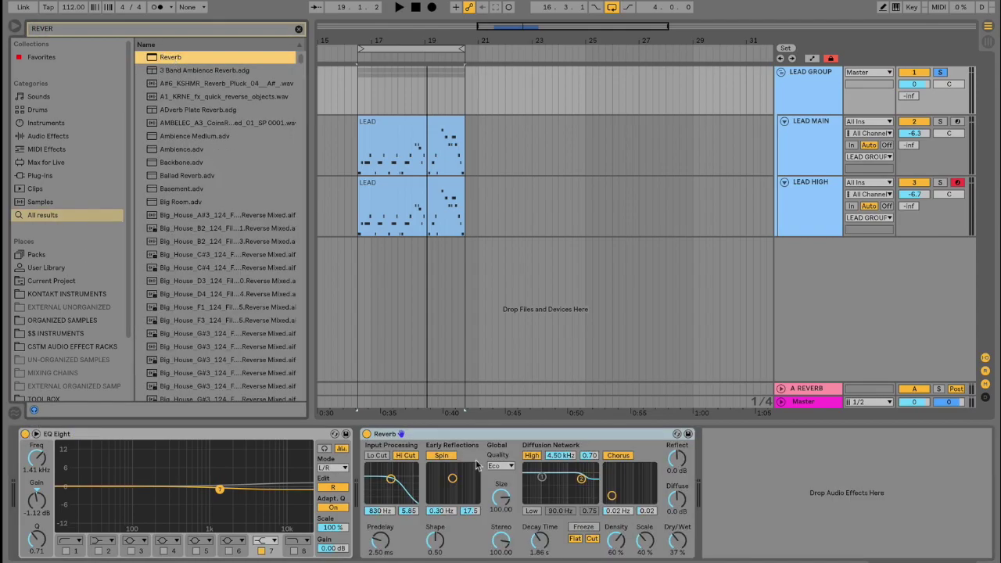
drag(676, 539, 675, 545)
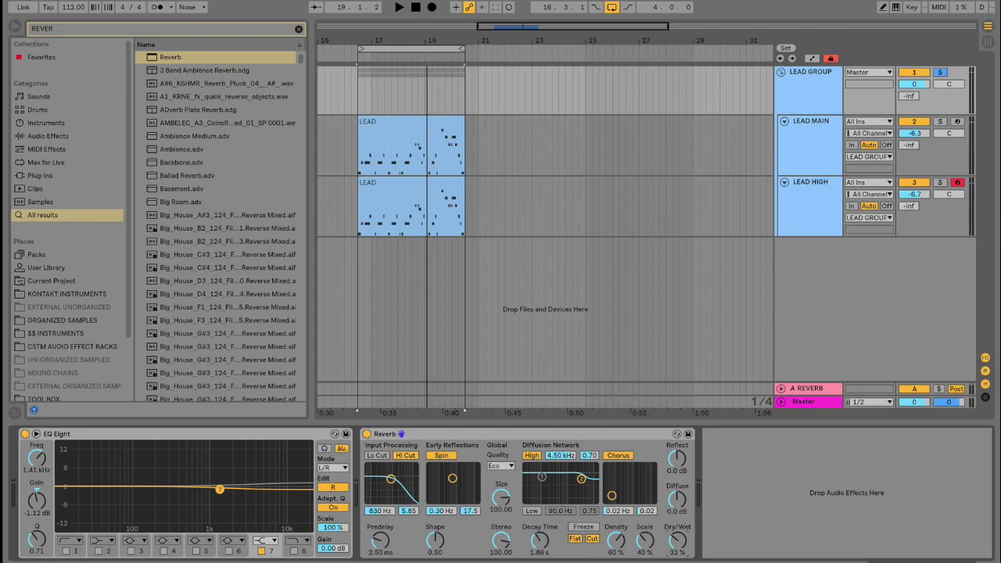
drag(675, 545, 674, 542)
mouse_move(539, 539)
mouse_down()
mouse_move(540, 529)
mouse_move(542, 541)
mouse_up()
While the loop plays, shorten the Reverb's Decay Time to 2.30 s and lower Dry/Wet to 29%
key(space)
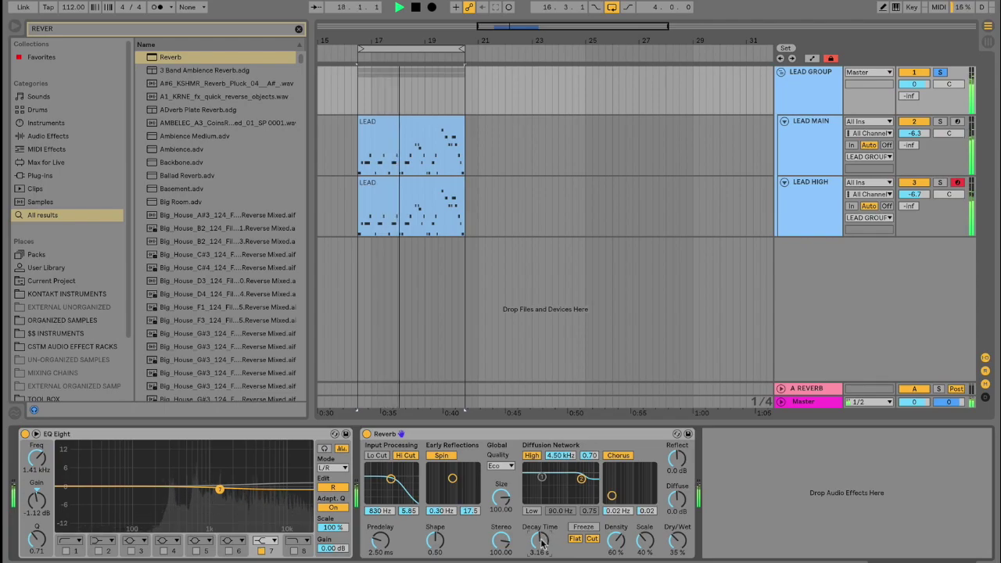
drag(543, 540, 544, 556)
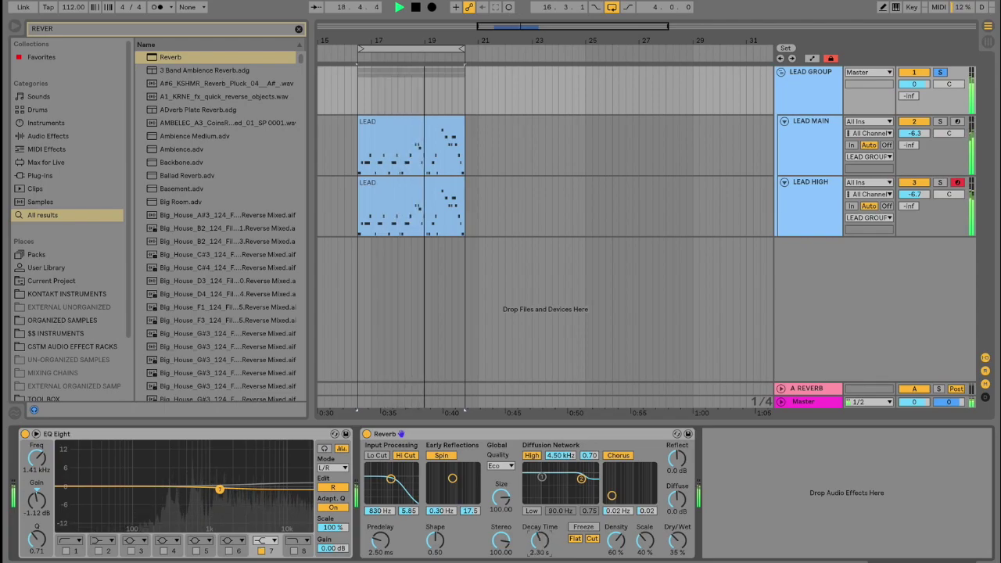
drag(677, 539, 674, 544)
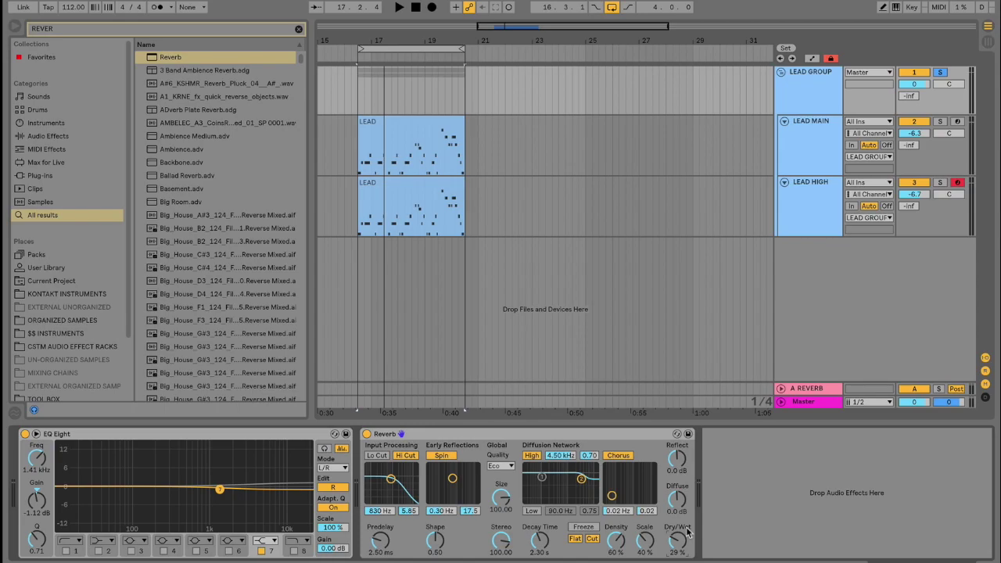
Add the Xfer OTT plug-in after the Reverb on the lead group and move its window clear of the browser
key(ctrl+f)
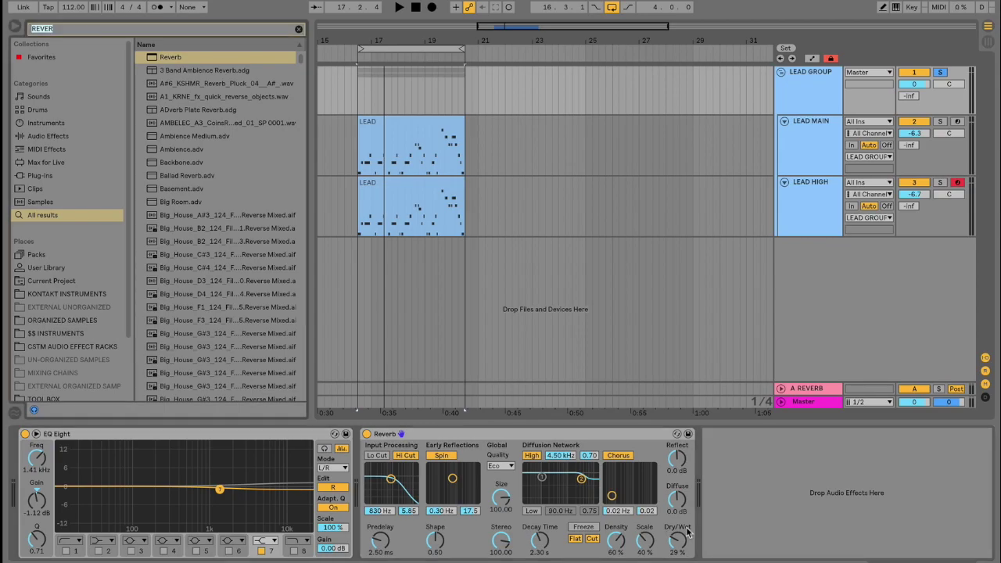
key(BackSpace)
text(OTT)
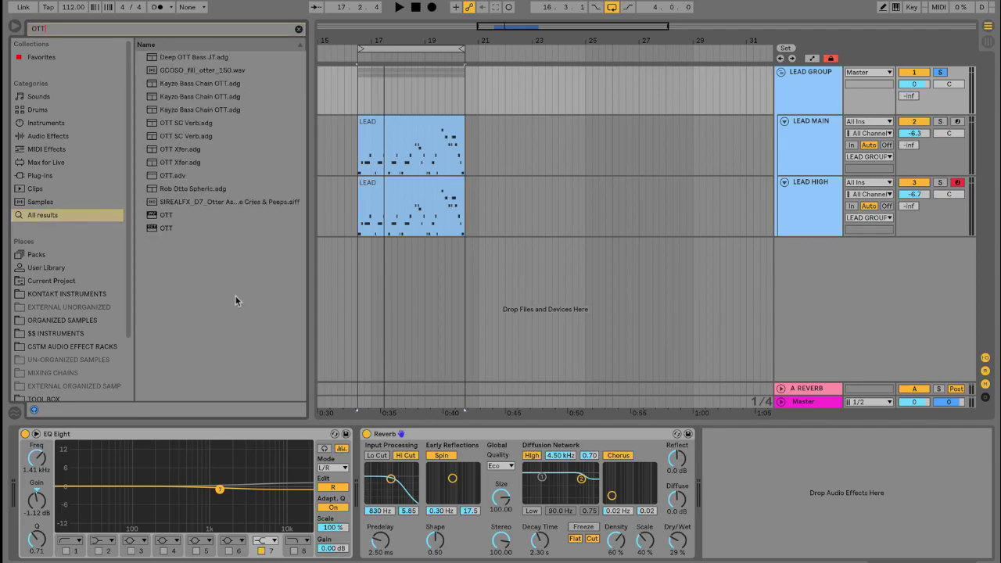
double_click(167, 229)
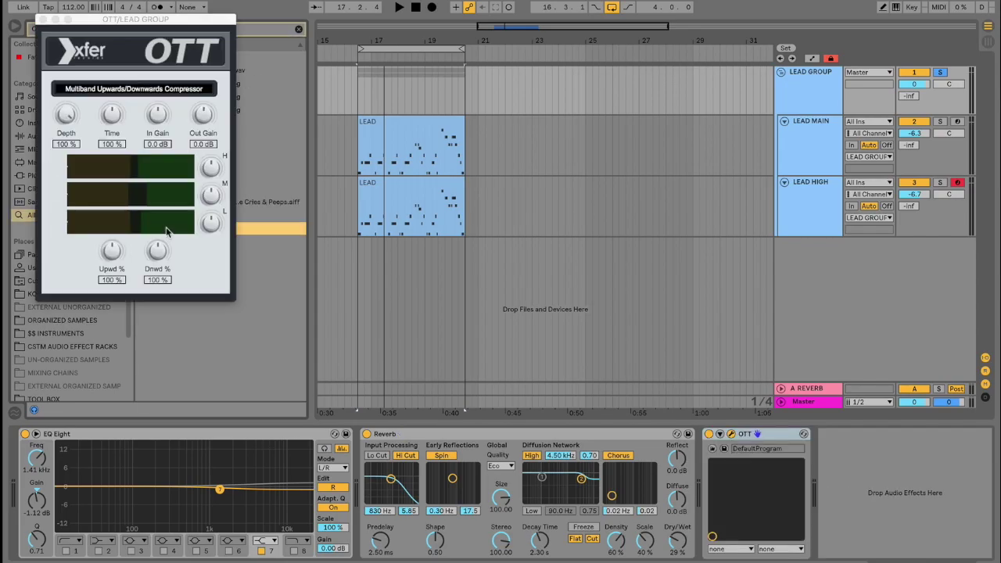
drag(140, 24, 619, 74)
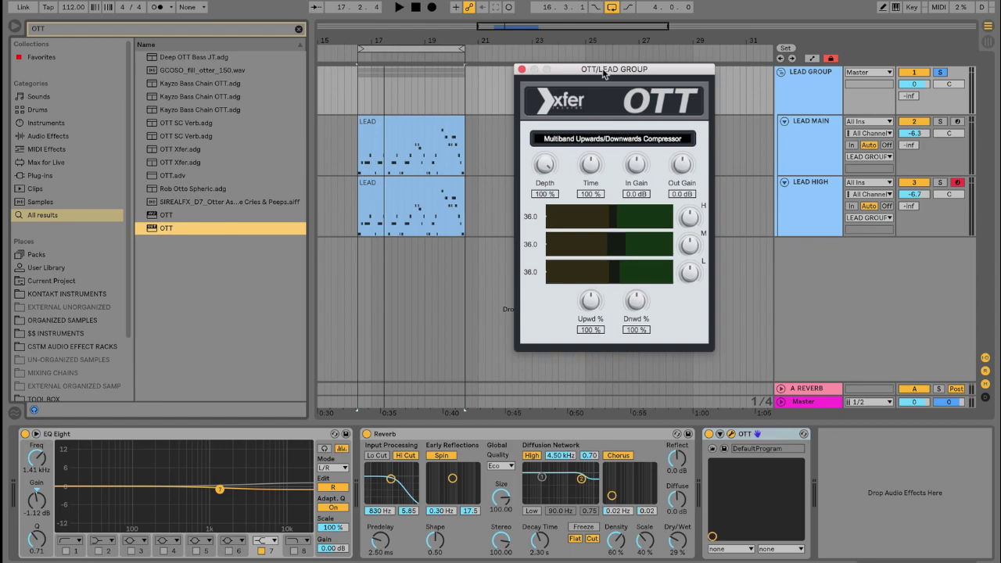
Set OTT's Depth to 33%, shift the high band's thresholds slightly higher, and set upward compression to 117%
drag(545, 165, 547, 256)
drag(612, 220, 624, 220)
drag(589, 302, 598, 297)
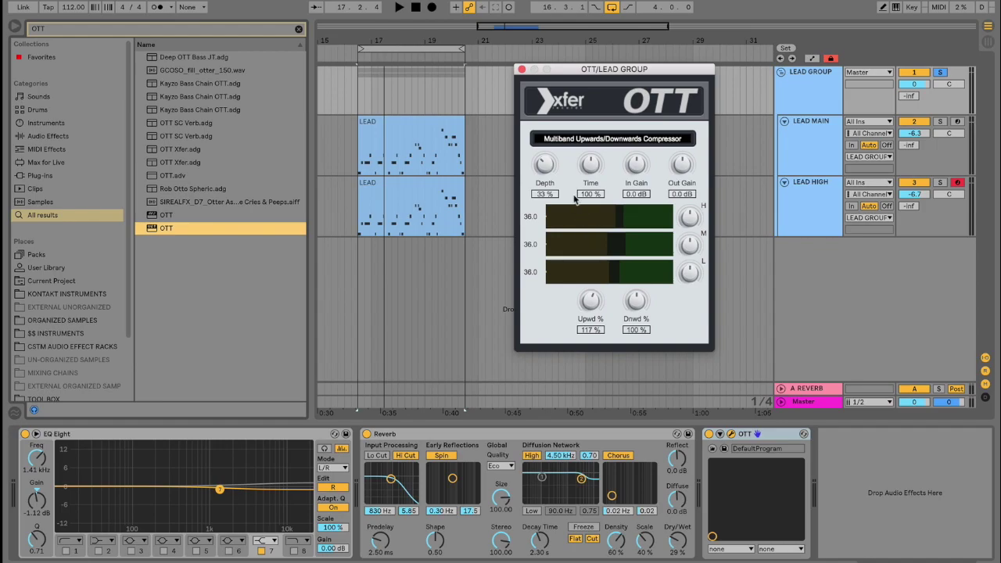
While the loop plays, lower OTT's Depth to 12%
key(space)
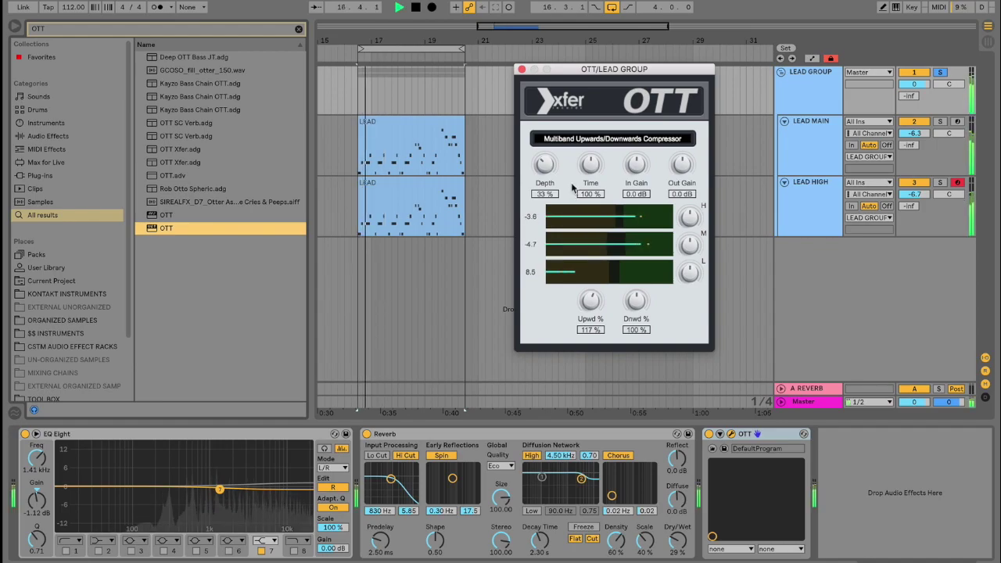
drag(552, 168, 560, 218)
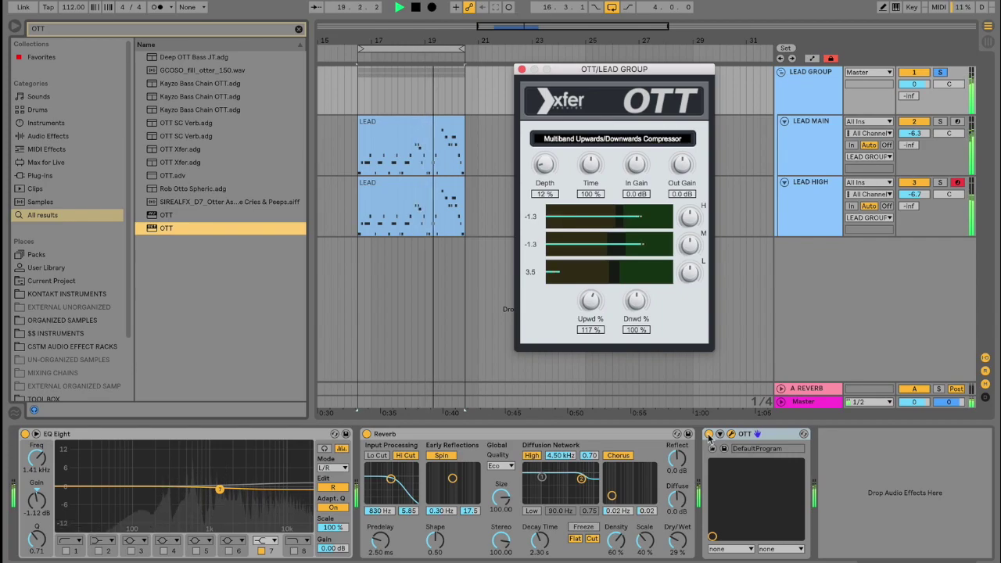
key(space)
Play the loop with OTT bypassed and on to compare, leaving OTT enabled and playback stopped
click(709, 434)
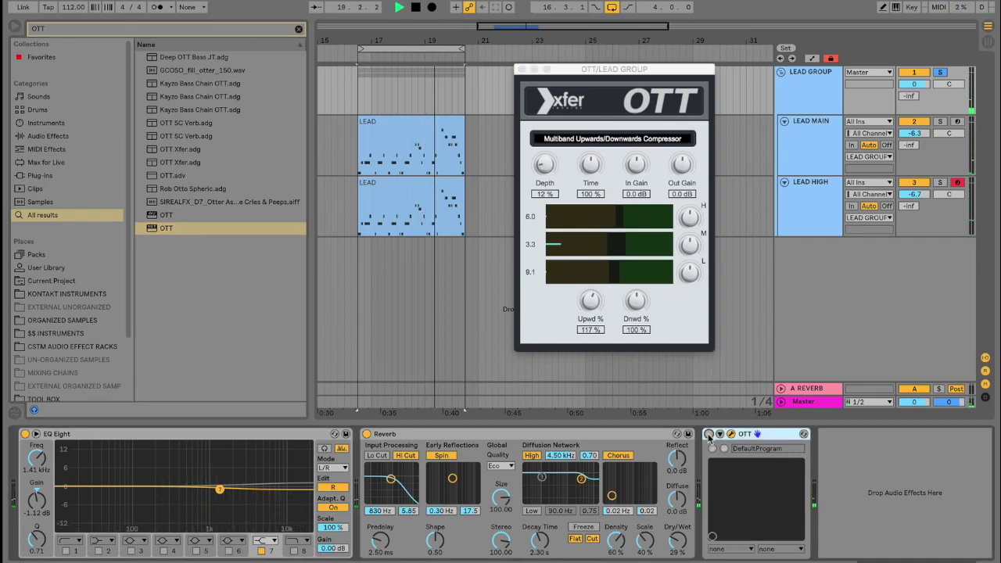
key(space)
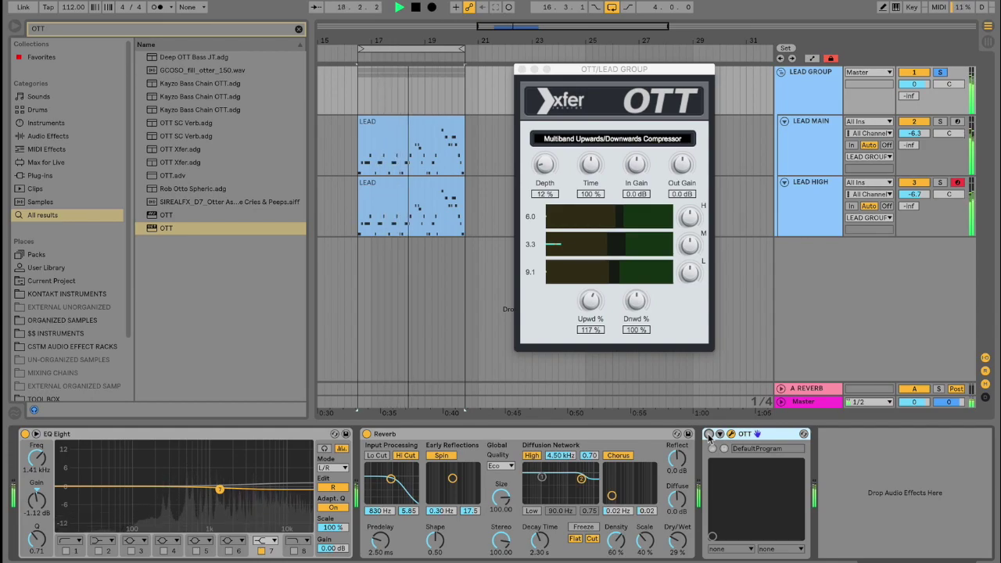
key(space)
click(709, 434)
key(space)
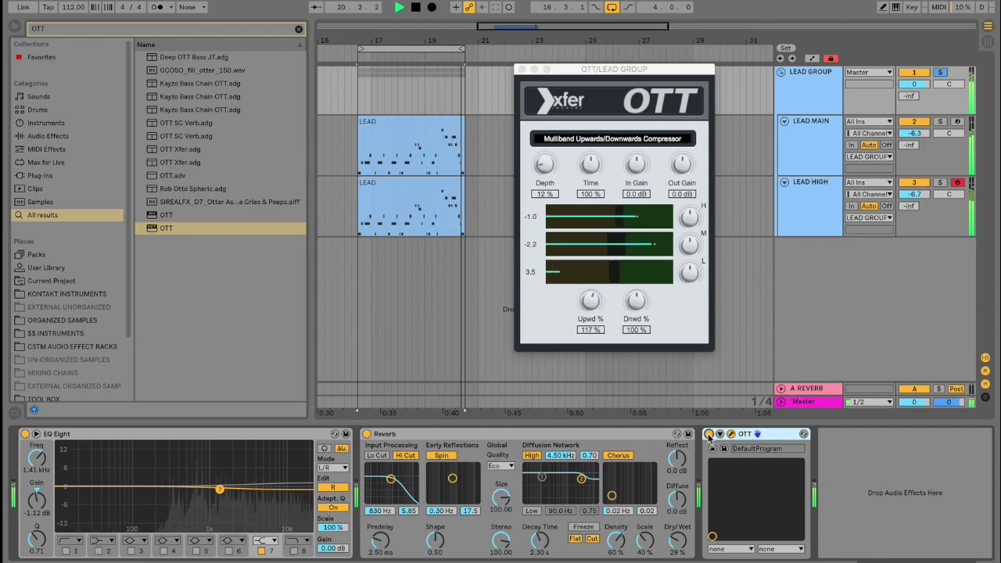
key(space)
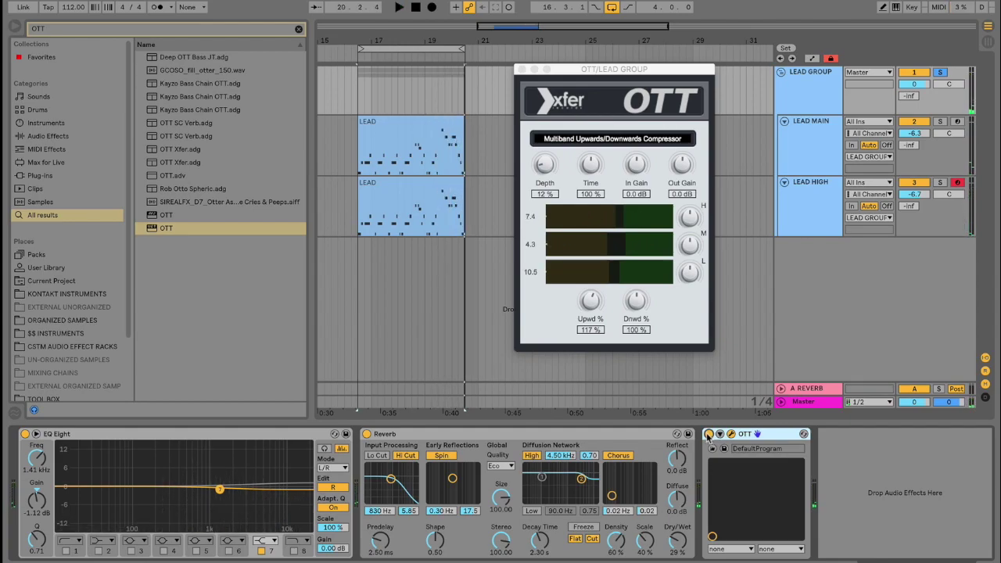